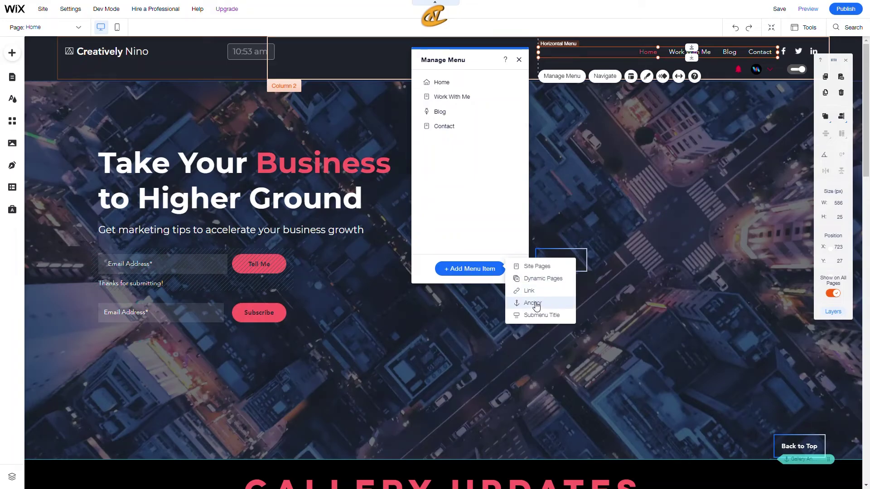
left_click(536, 303)
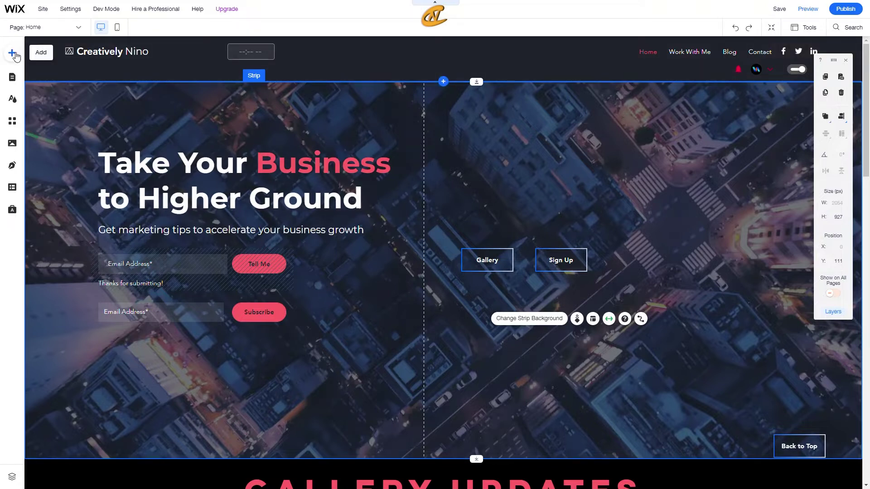
Add an anchor to the Home page just above the Gallery Updates section, at about Y 1030 px.
left_click(13, 54)
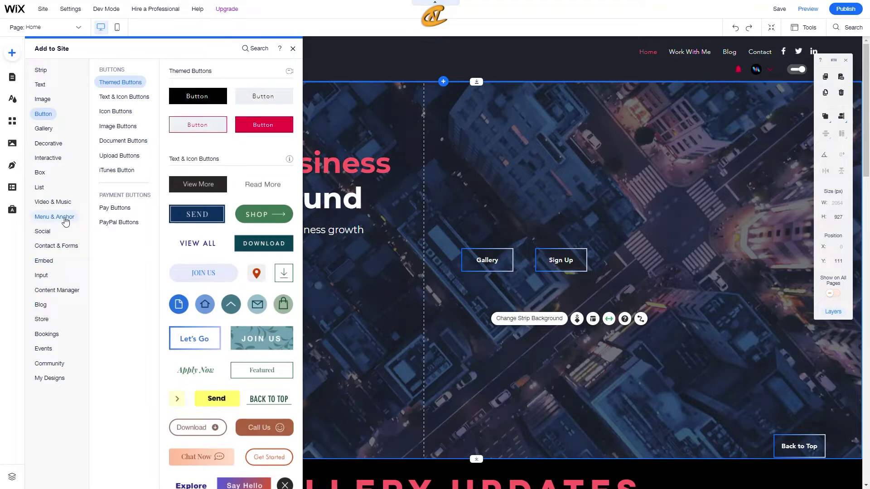
left_click(66, 218)
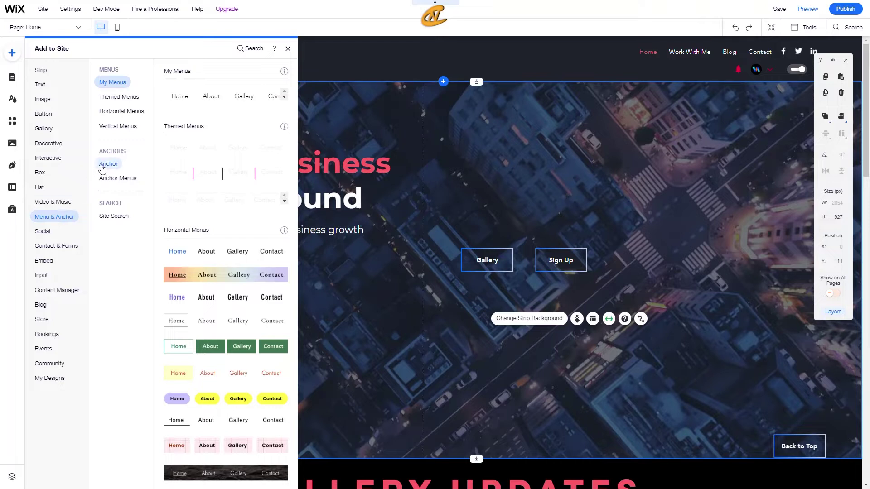
left_click(104, 167)
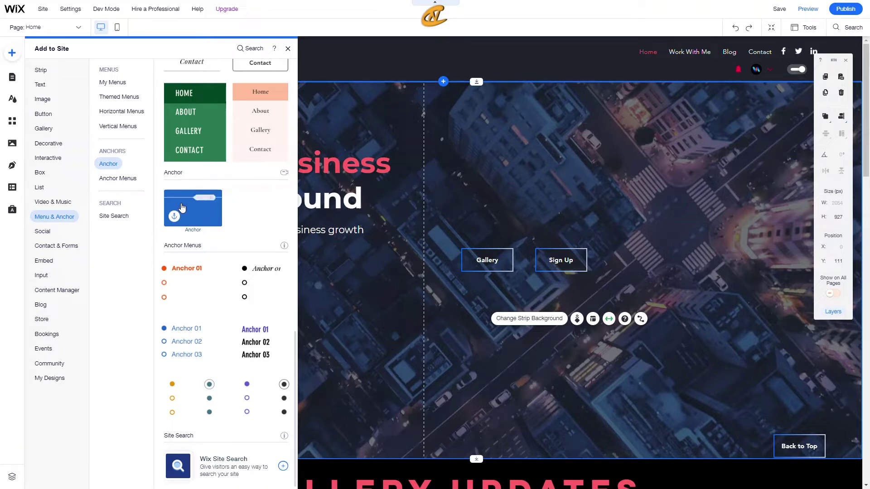
left_click(137, 182)
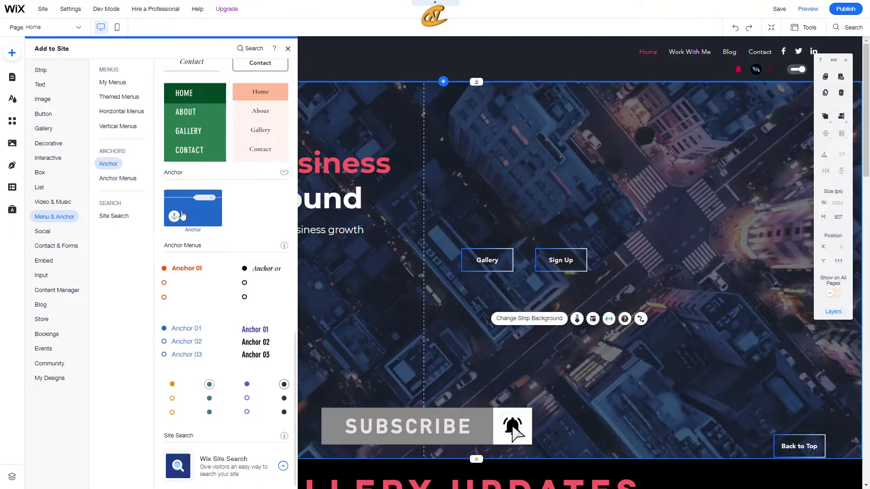
left_click_drag(183, 216, 486, 461)
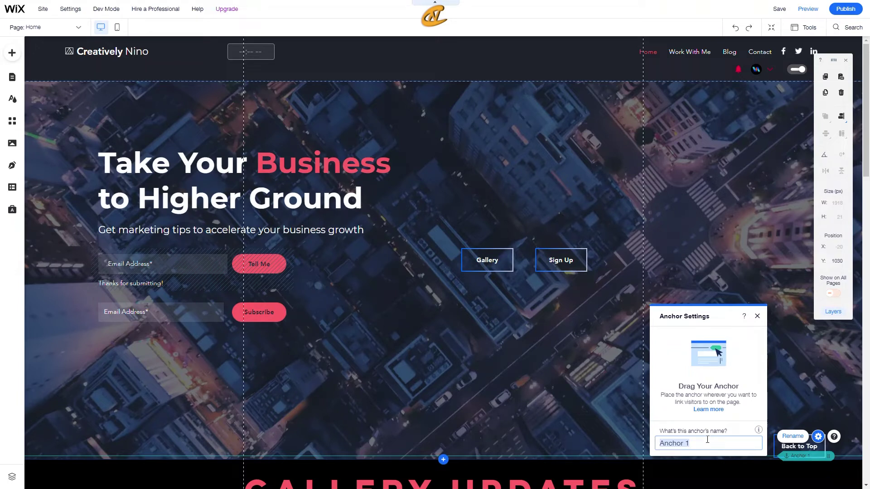
Name the new anchor Gallery Anchor and close its settings.
type("Gallery Anchor")
key("Return")
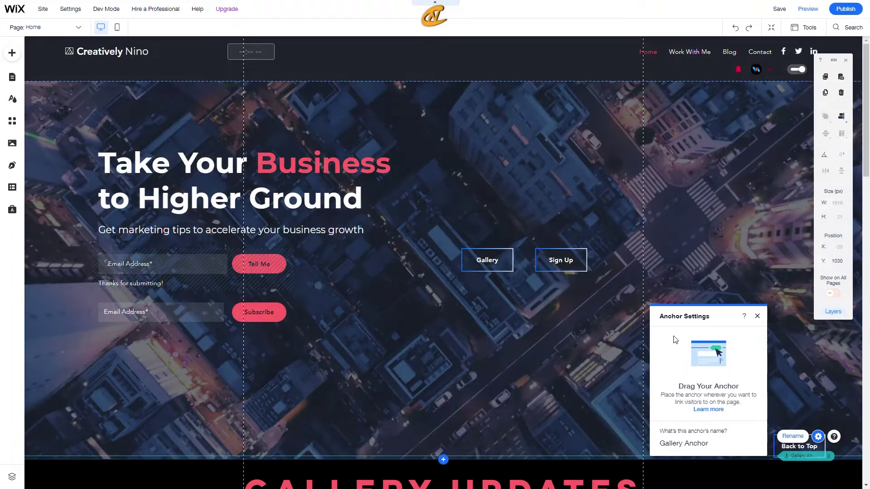
left_click(757, 317)
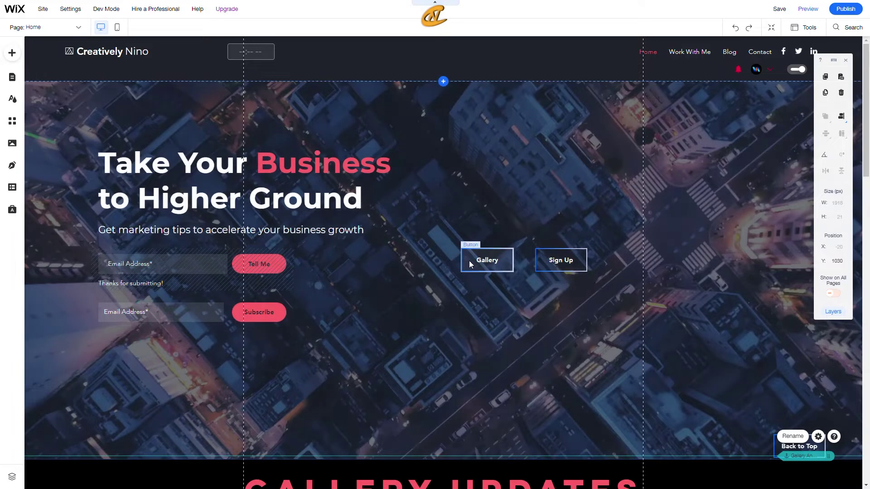
Duplicate the Gallery Anchor and move the copy down to the start of the Sign Up to Win section, at about Y 2853 px.
scroll(494, 275, "down", 4)
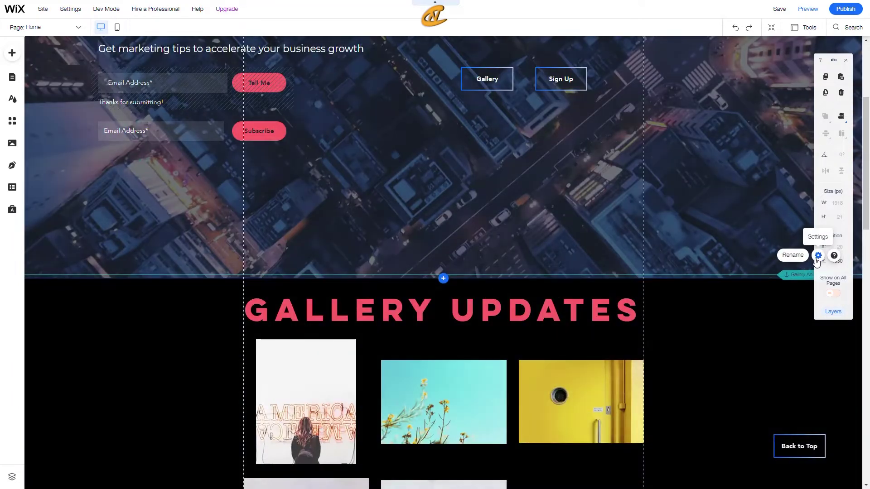
left_click(817, 255)
left_click(817, 258)
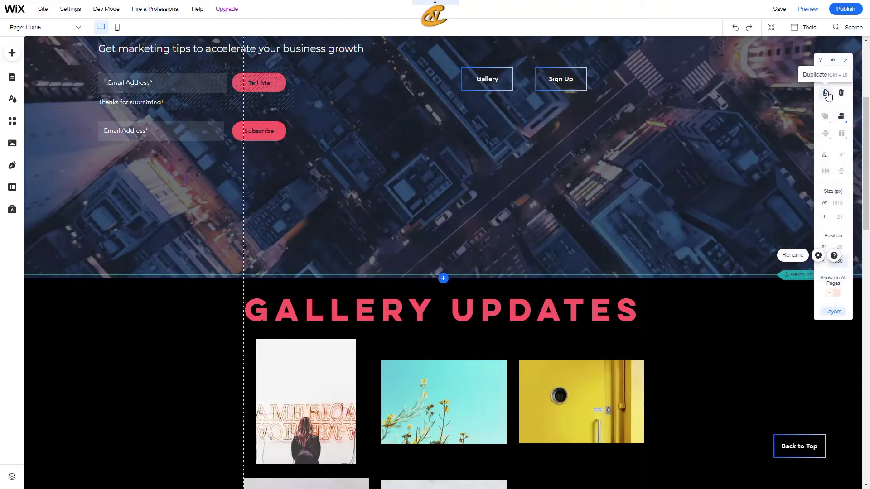
left_click(826, 93)
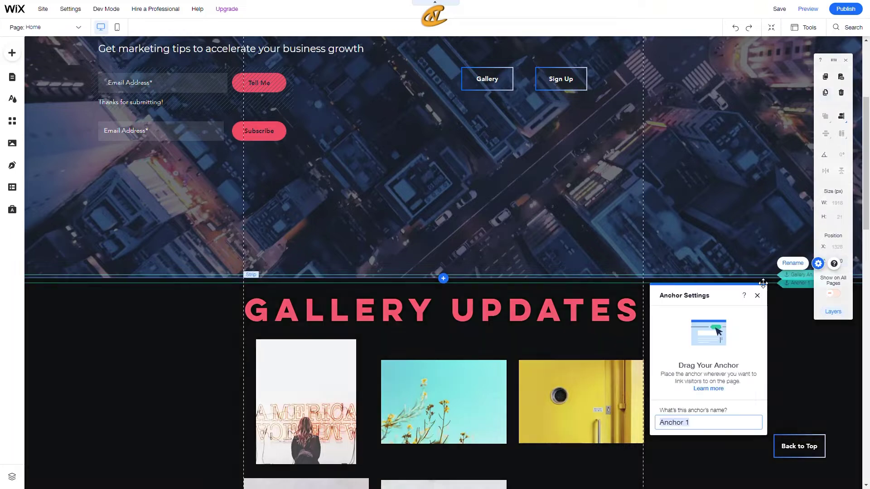
left_click_drag(791, 282, 770, 339)
scroll(765, 372, "down", 4)
scroll(766, 372, "down", 10)
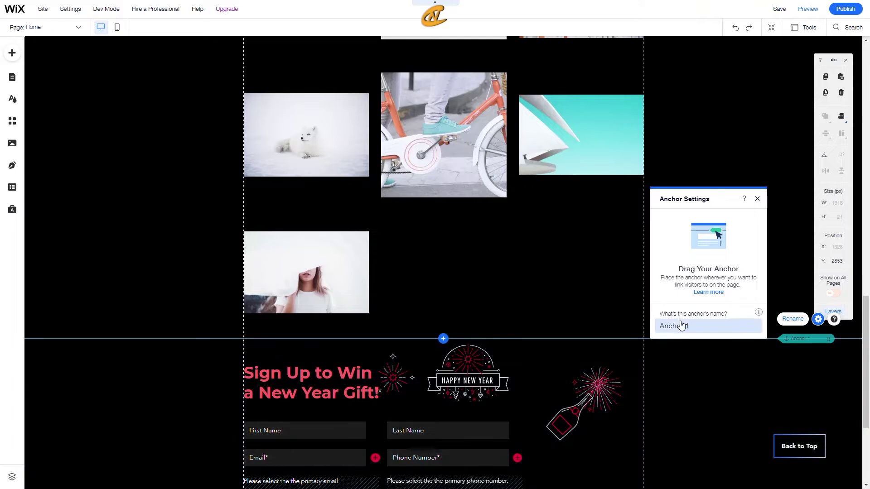
Name the duplicated anchor Sign Up Anchor and close its settings.
left_click(690, 327)
type("Sign Up Anchor")
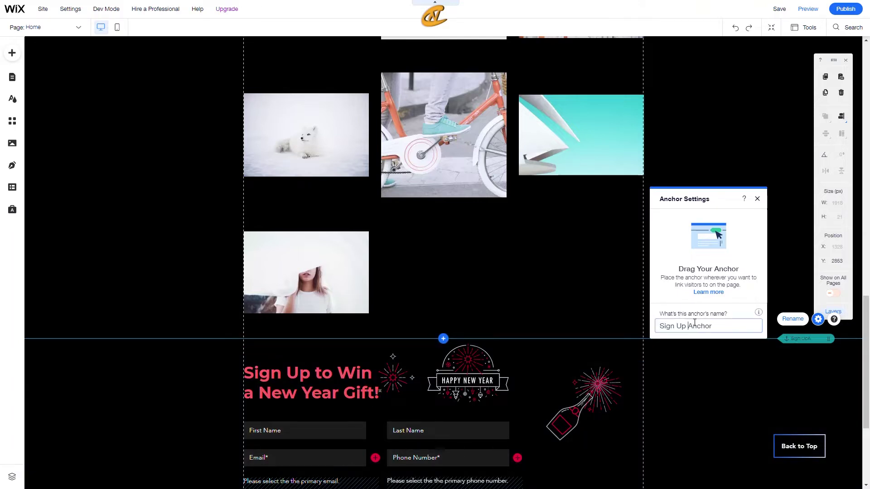
key("Return")
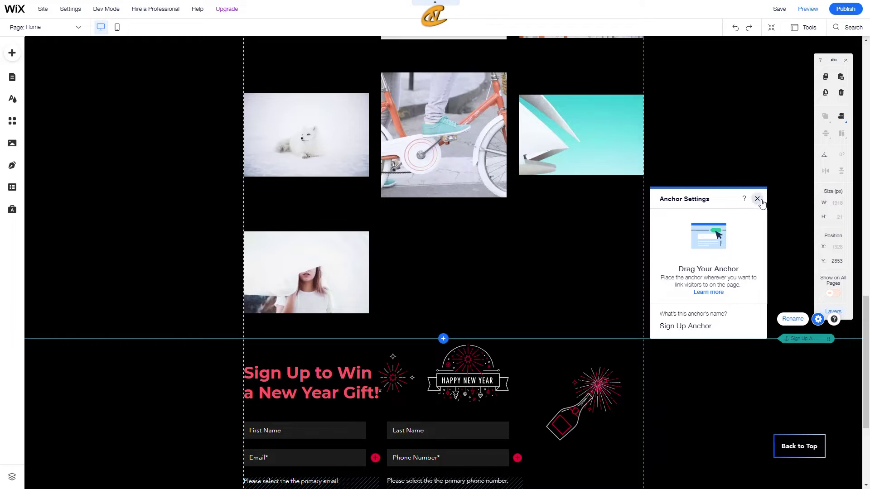
left_click(757, 200)
Shift the Gallery Anchor slightly down to the edge of the Gallery Updates strip, at about Y 1038 px.
scroll(686, 254, "up", 15)
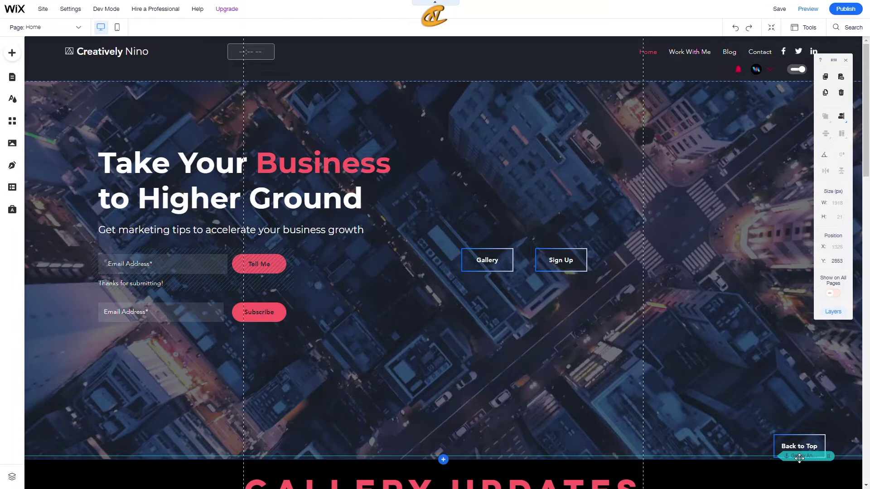
left_click_drag(800, 459, 800, 461)
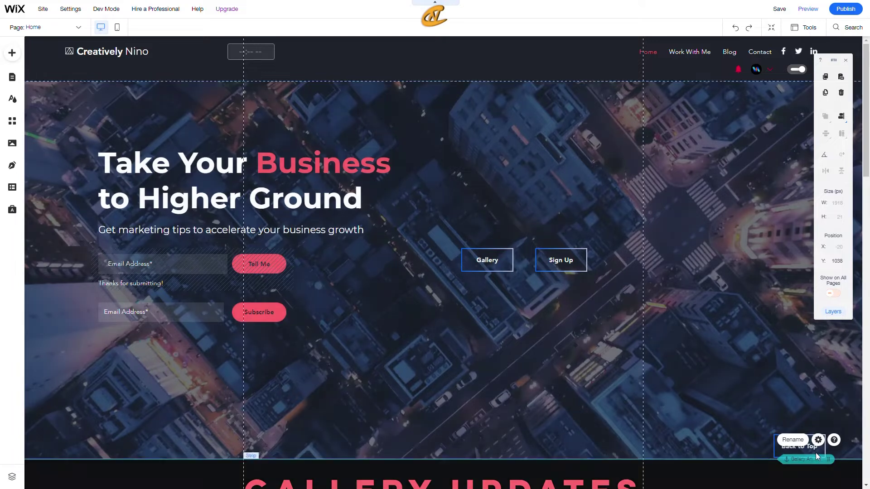
left_click(809, 452)
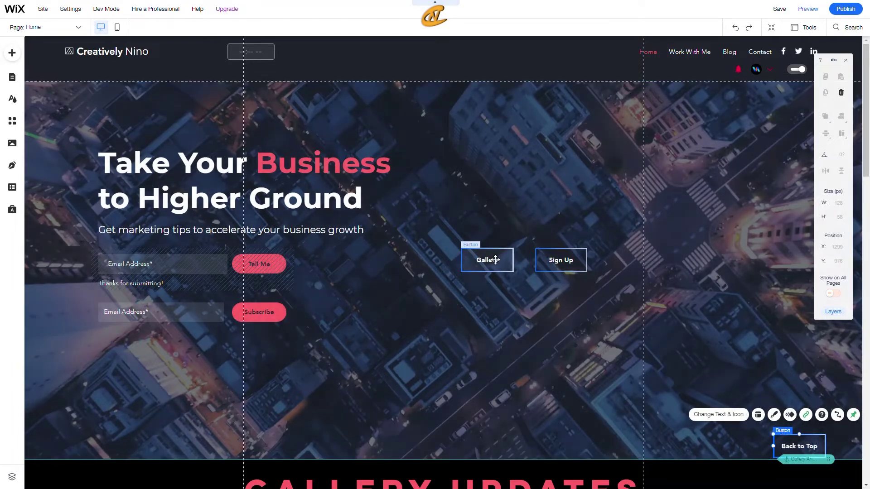
Link the Gallery button to the Gallery Anchor on the Home page.
left_click(496, 256)
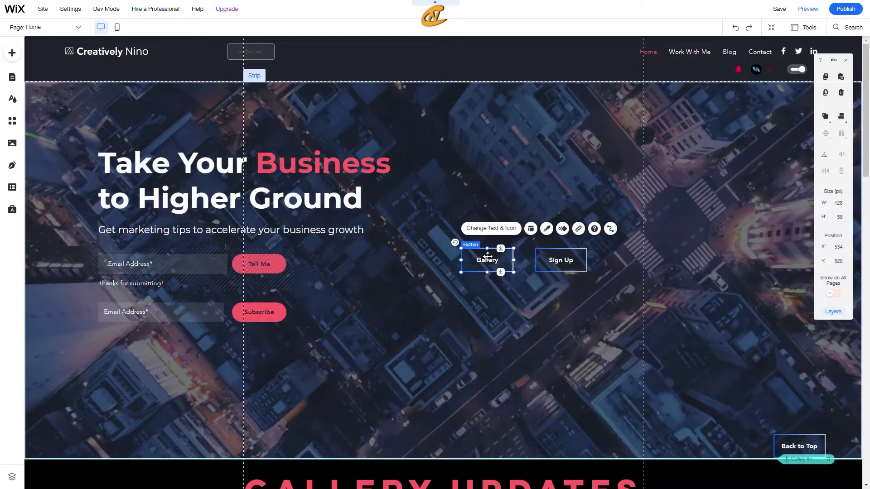
left_click(578, 230)
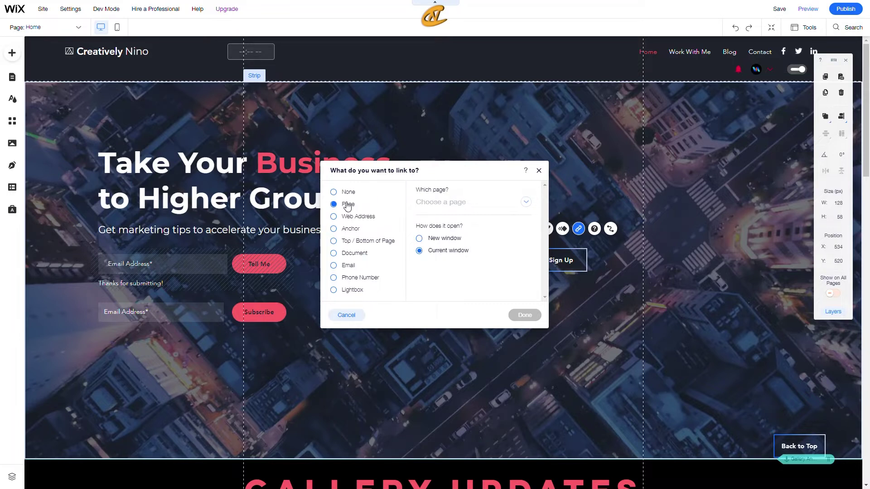
left_click(334, 229)
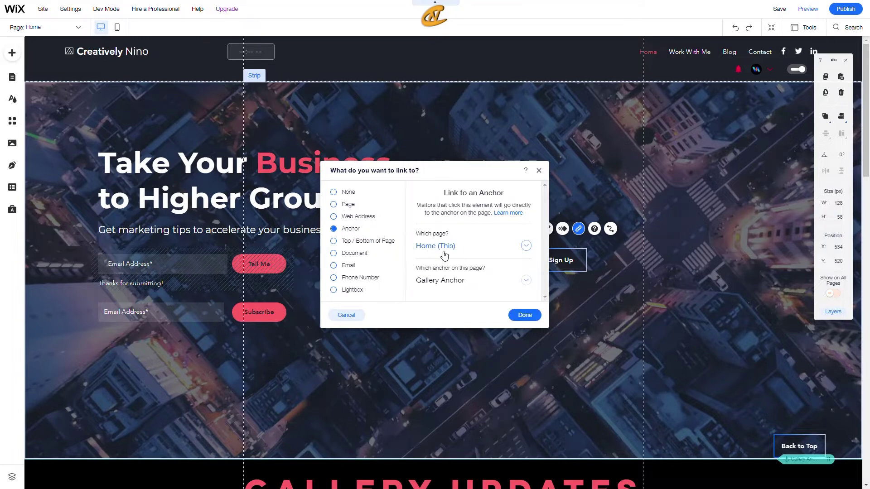
left_click(446, 285)
left_click(444, 299)
left_click_drag(466, 176, 344, 178)
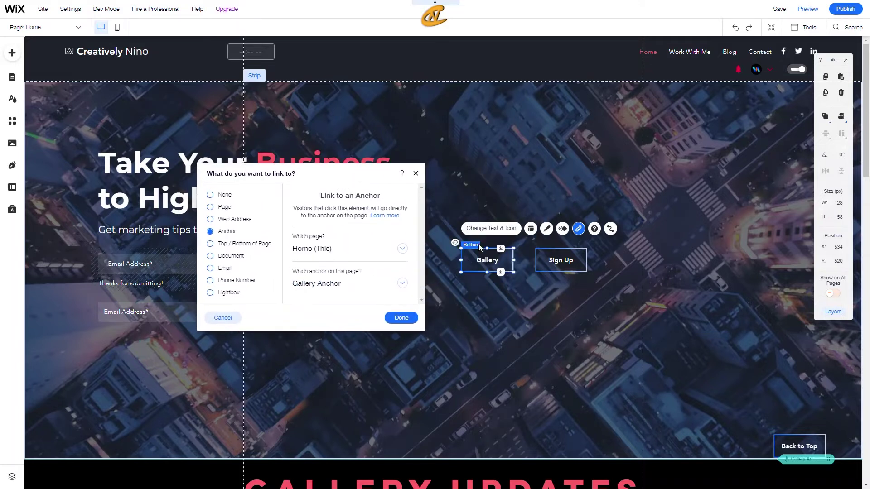
left_click(401, 318)
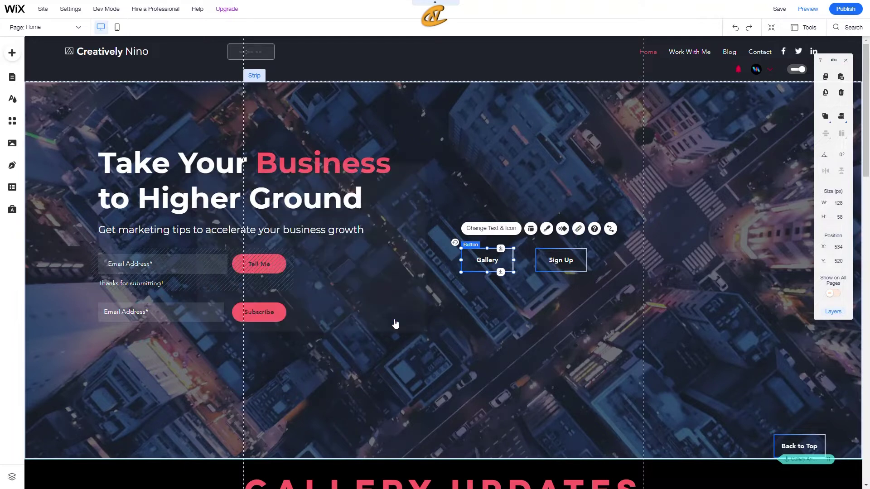
Link the Sign Up button to the Sign Up Anchor on the Home page.
left_click(564, 266)
left_click(652, 229)
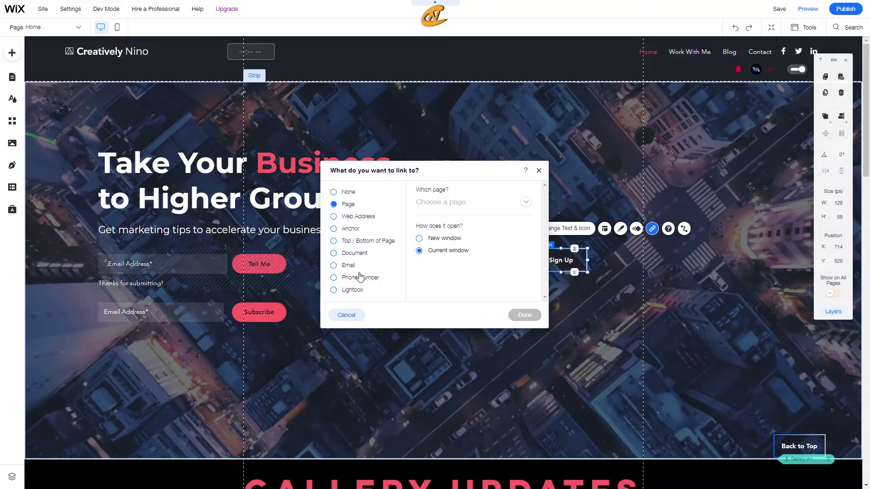
left_click(352, 229)
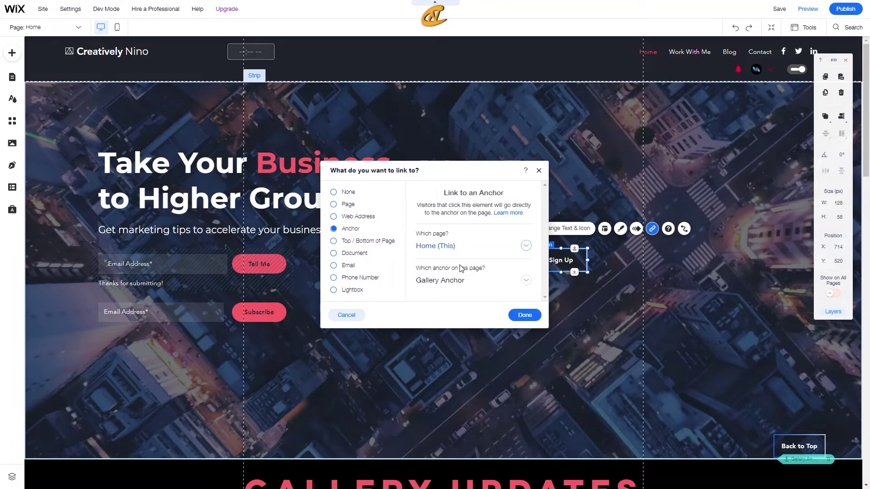
left_click(456, 281)
left_click(466, 311)
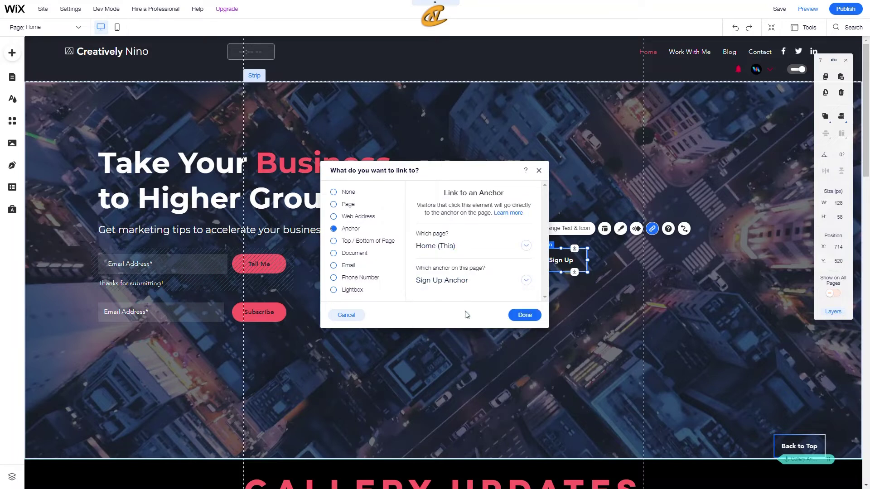
left_click(525, 315)
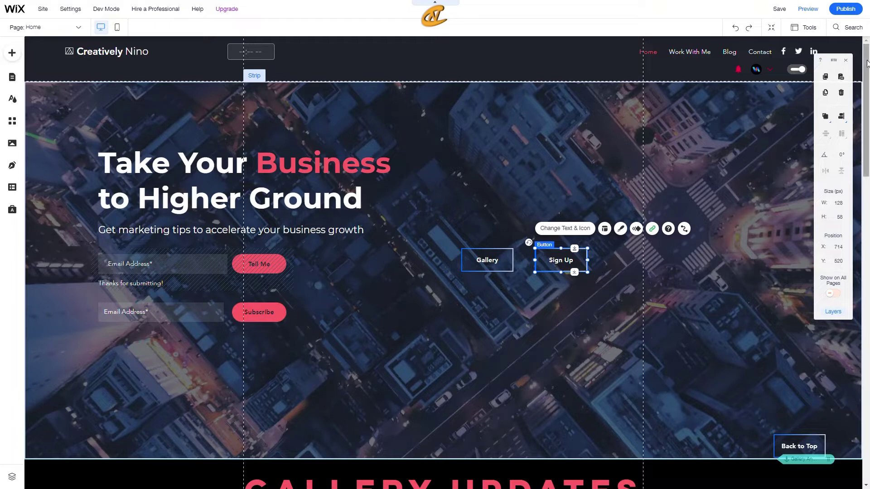
Move the floating toolbar clear of the page's right side and add the dark-dot vertical anchor menu there.
left_click_drag(837, 61, 388, 87)
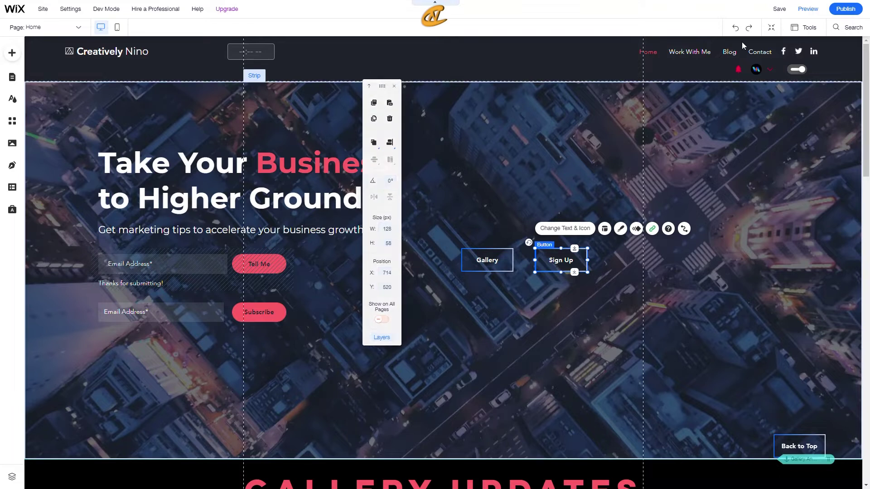
left_click(801, 29)
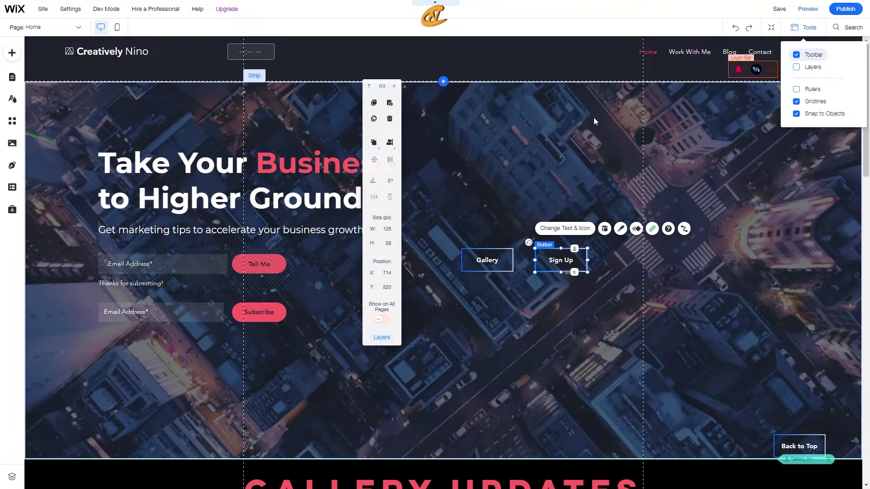
left_click(12, 53)
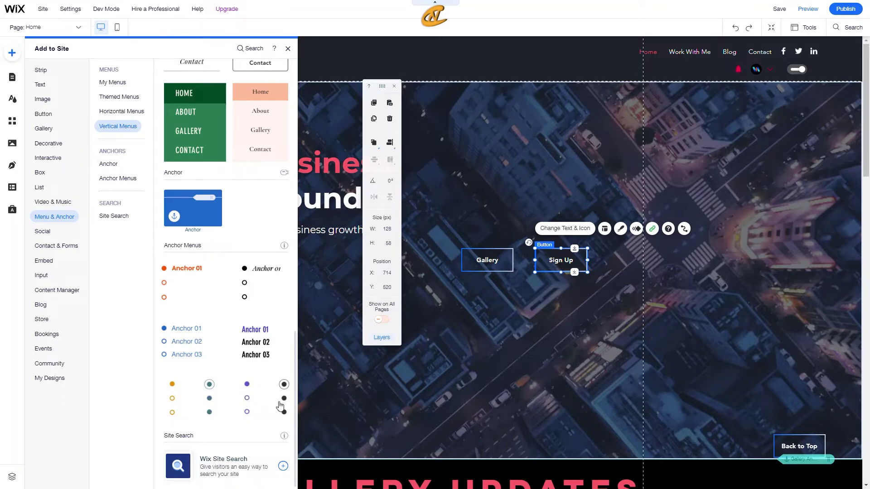
left_click_drag(280, 405, 702, 252)
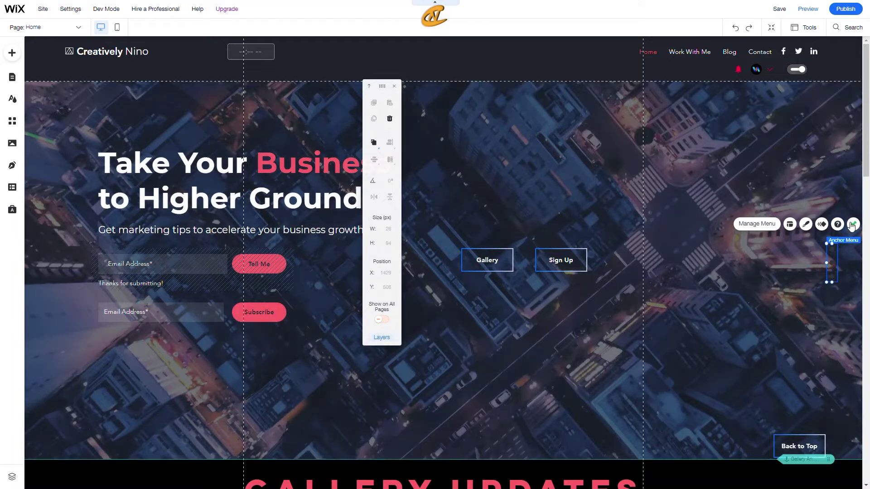
Set the pinned anchor menu's horizontal offset to 65 px.
left_click(853, 224)
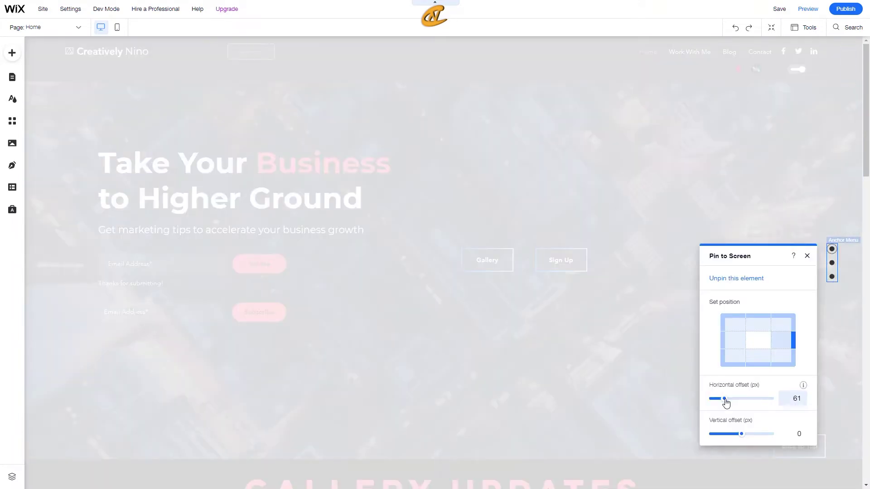
left_click(792, 397)
key("Return")
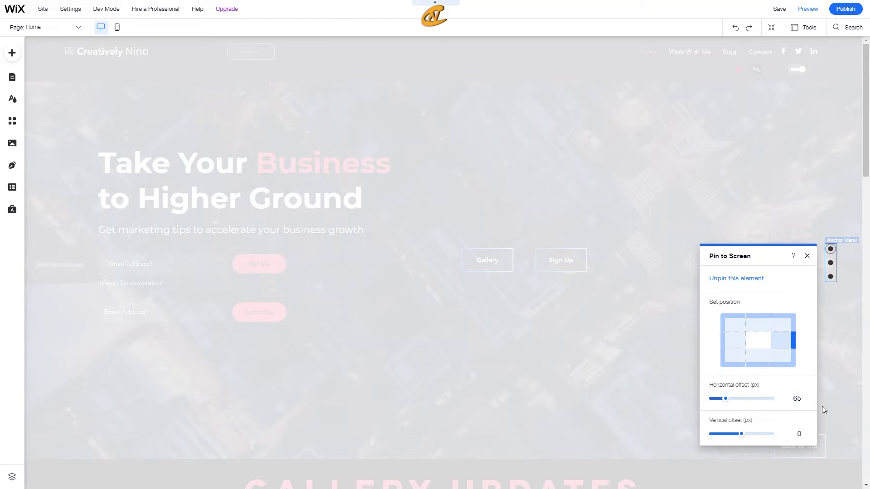
left_click(810, 255)
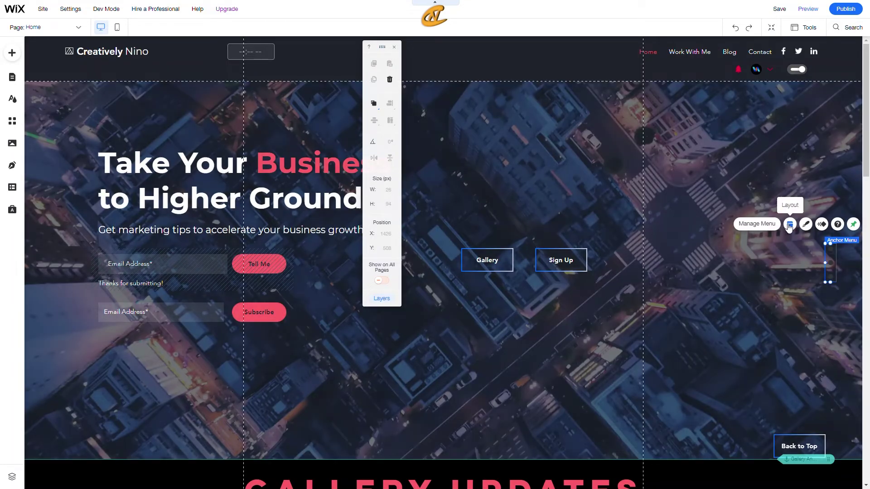
Set the anchor menu's regular-state button fill color to white in the customized design.
left_click(806, 224)
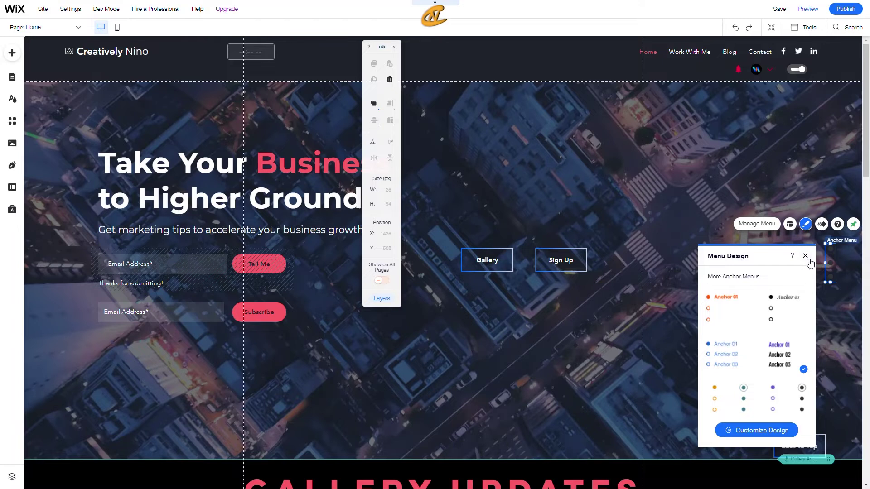
left_click(773, 430)
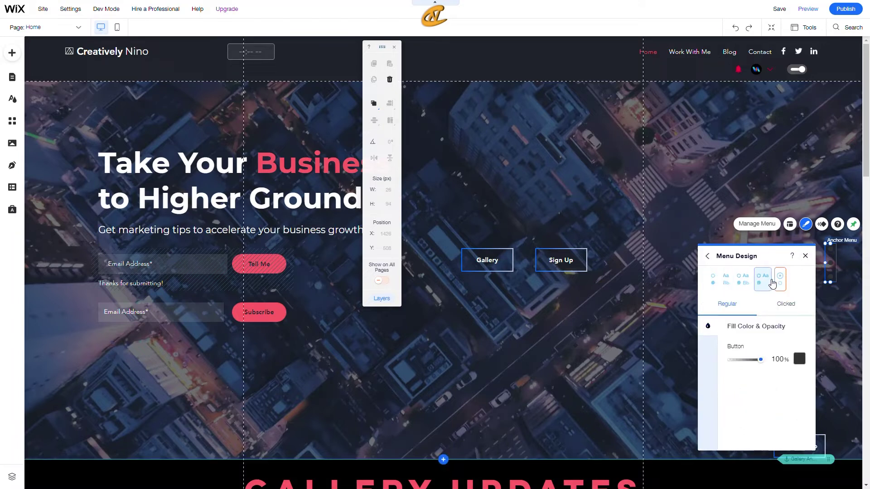
left_click(799, 359)
left_click(787, 356)
left_click(860, 320)
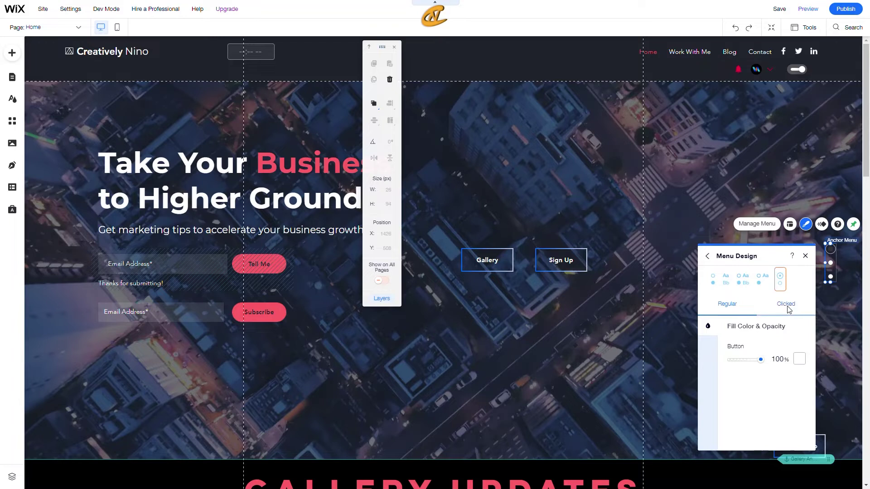
Set the anchor menu's clicked-state button fill to the theme red #EE0041 and close the design settings.
left_click(786, 304)
left_click(799, 358)
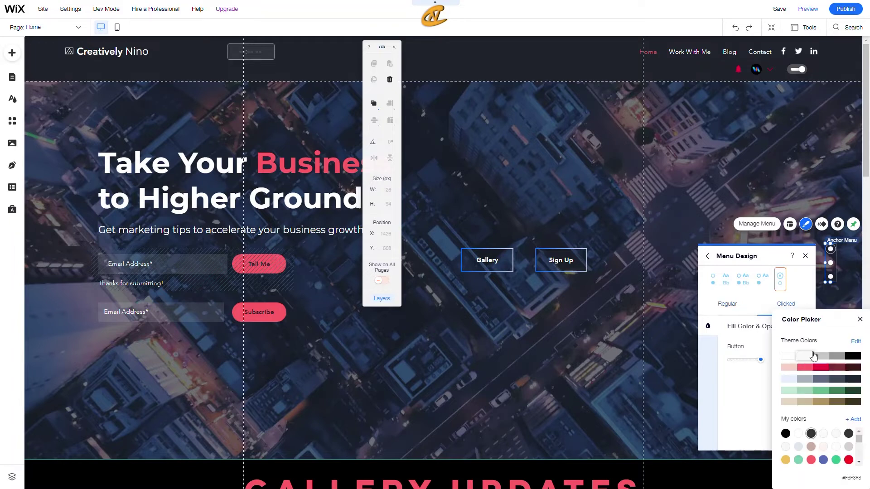
left_click(817, 371)
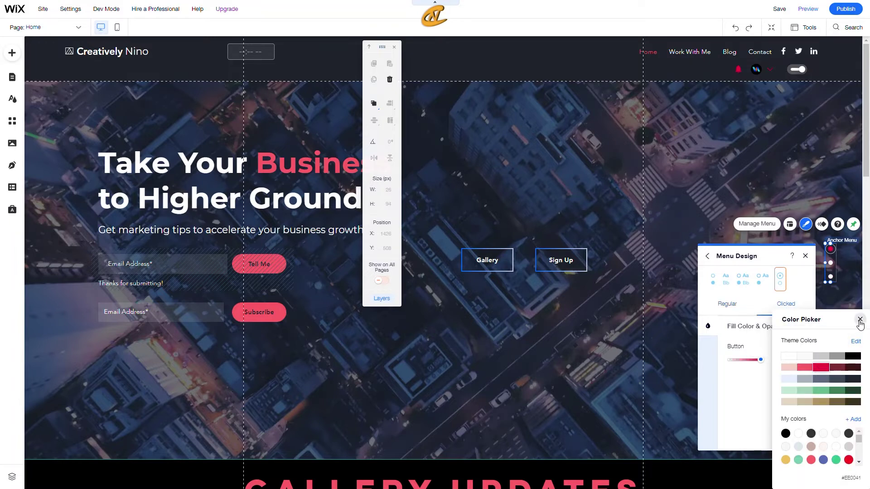
left_click(860, 320)
left_click(805, 257)
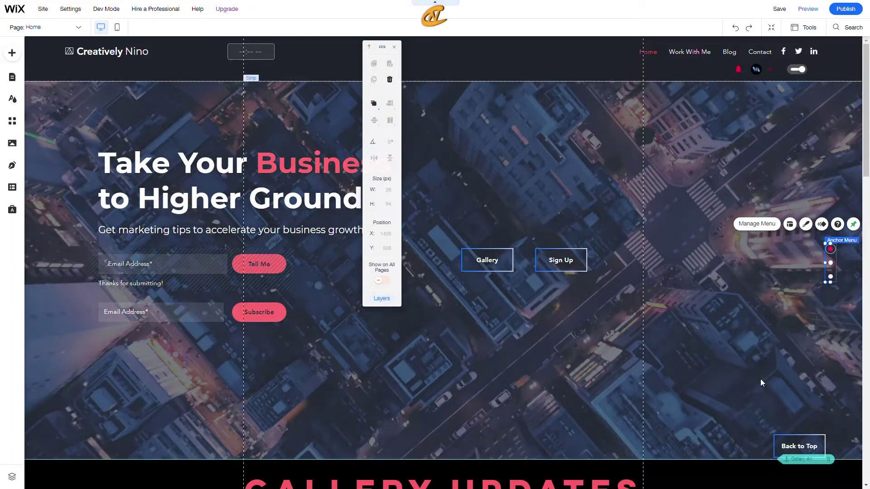
Check how the anchor menu's active dot follows the Home page sections down to the footer and back.
scroll(599, 248, "down", 10)
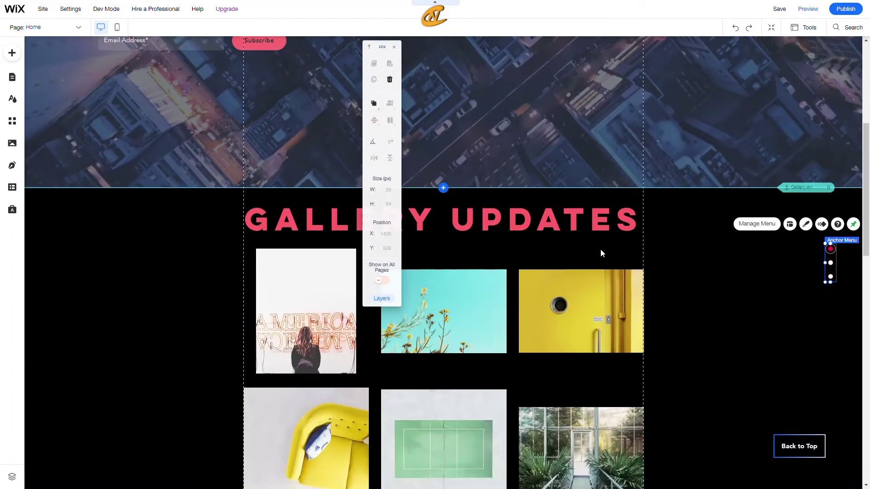
scroll(600, 249, "down", 5)
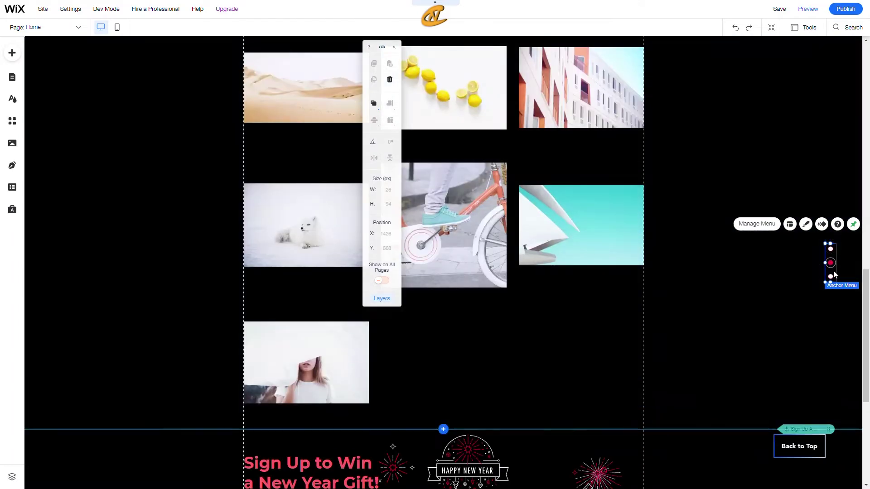
scroll(722, 297, "down", 6)
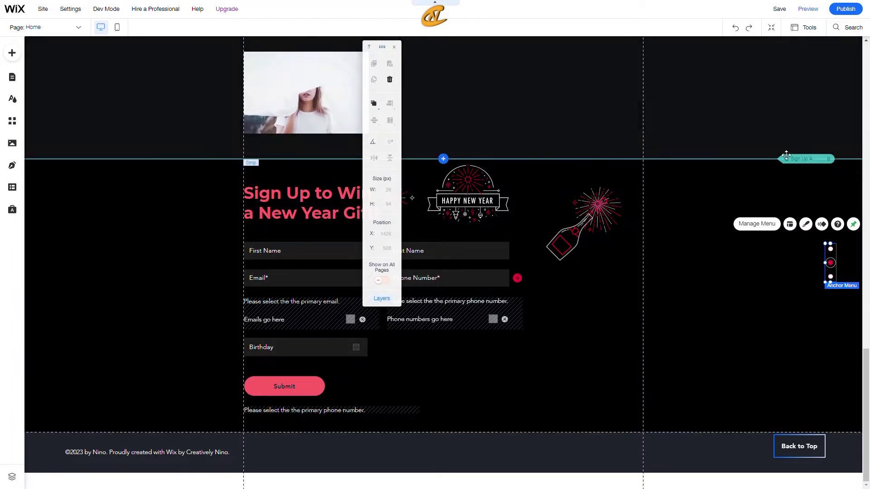
scroll(672, 267, "up", 10)
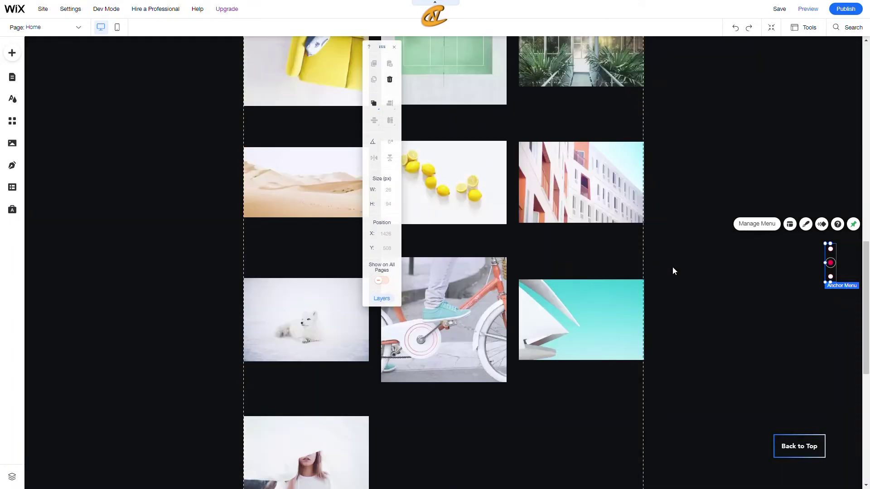
scroll(673, 267, "up", 5)
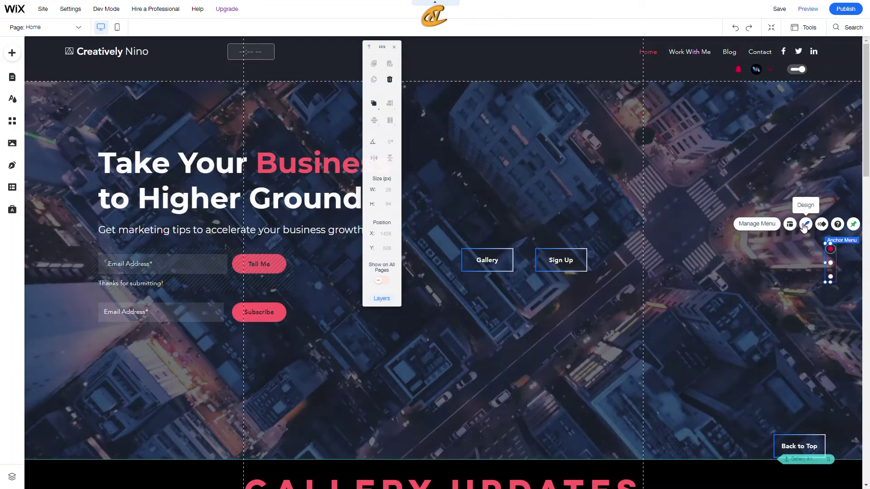
Try the anchor menu's text-label style in the customized design, and switch back to the circled-dot style.
left_click(805, 226)
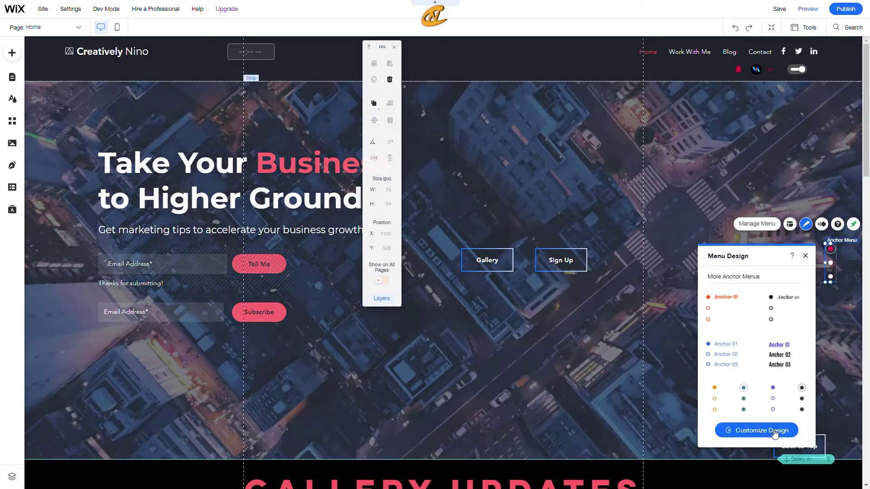
left_click(775, 431)
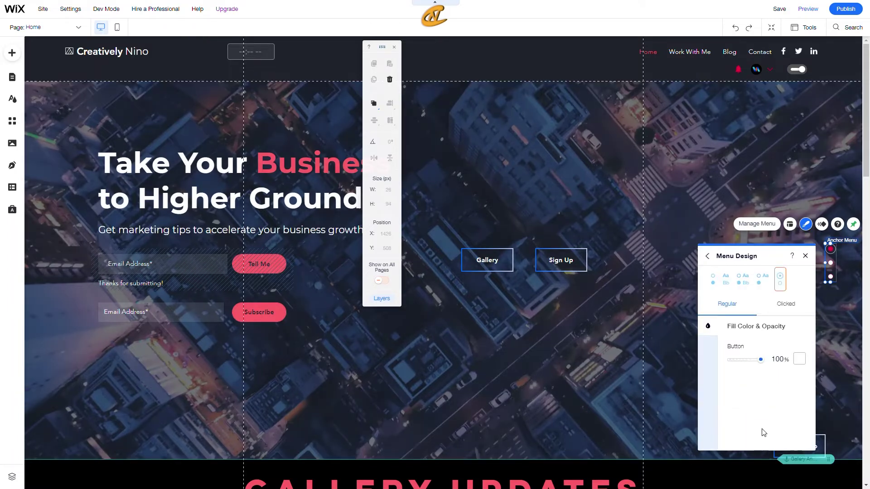
left_click(764, 284)
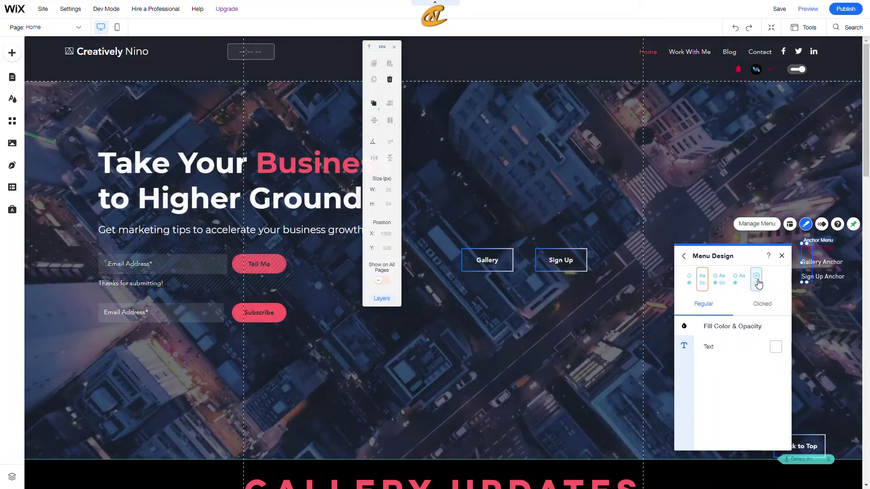
left_click(757, 279)
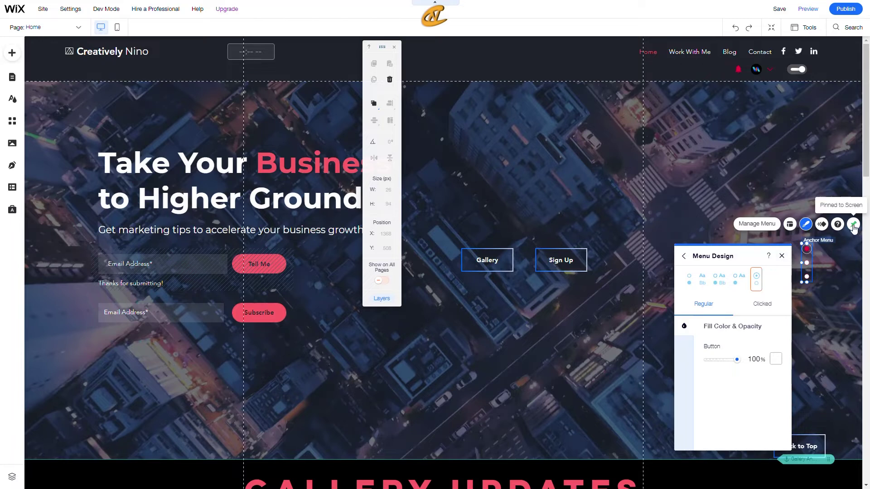
Reset the pinned anchor menu's horizontal offset to 65 px and close the pin settings.
left_click(854, 223)
type("65")
key("Return")
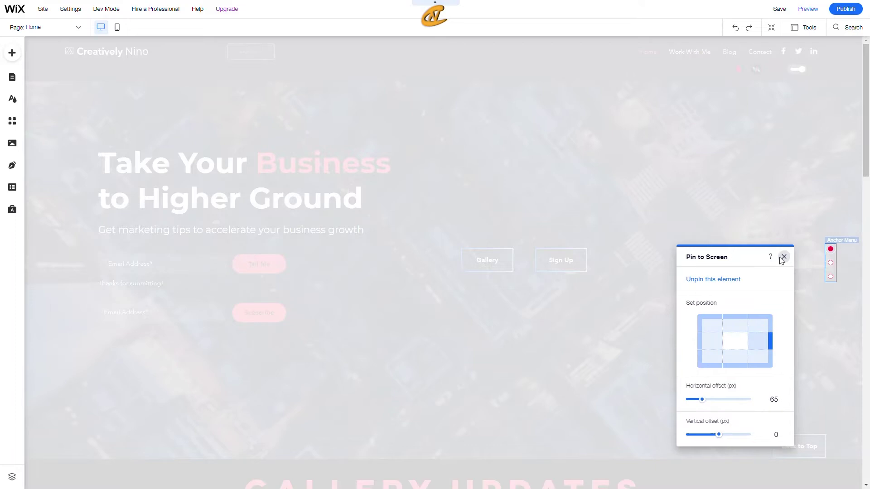
left_click(784, 257)
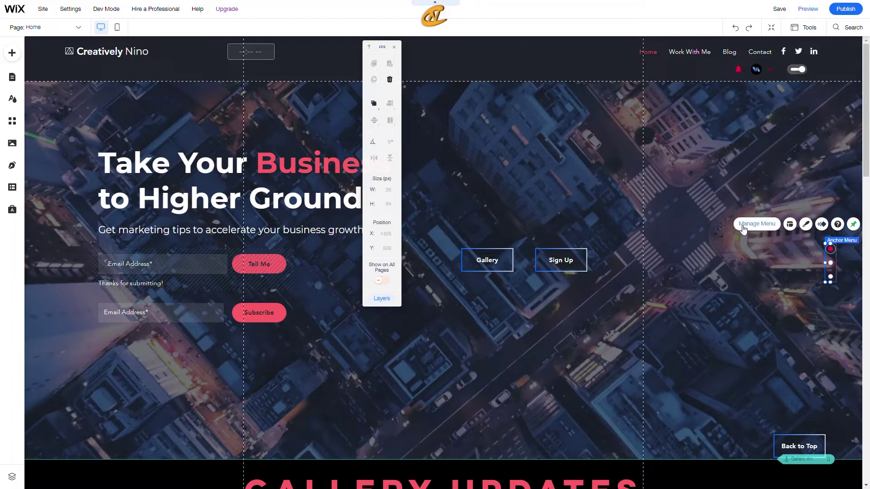
Remove the Top of Page anchor from the anchor menu, keeping Gallery Anchor and Sign Up Anchor.
left_click(759, 225)
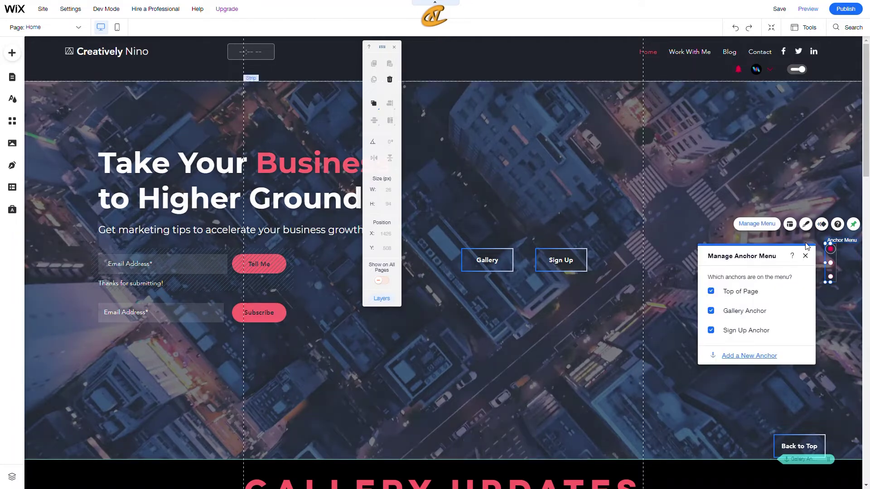
left_click(711, 292)
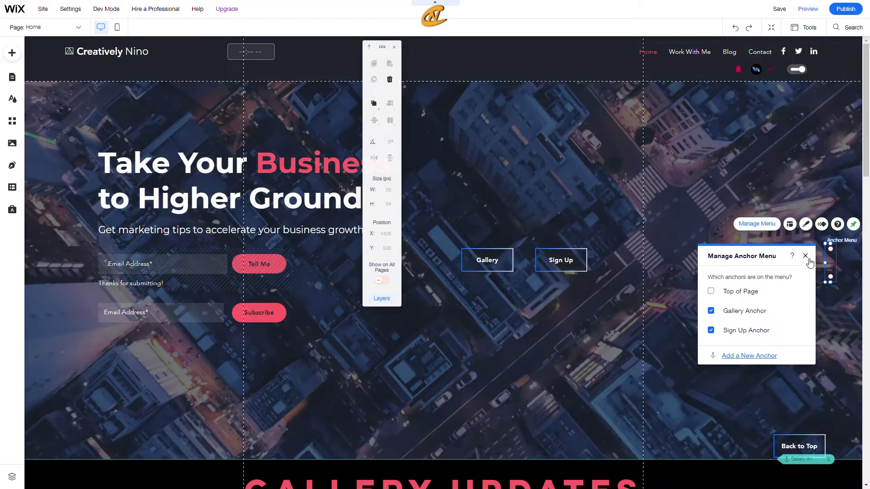
left_click(805, 256)
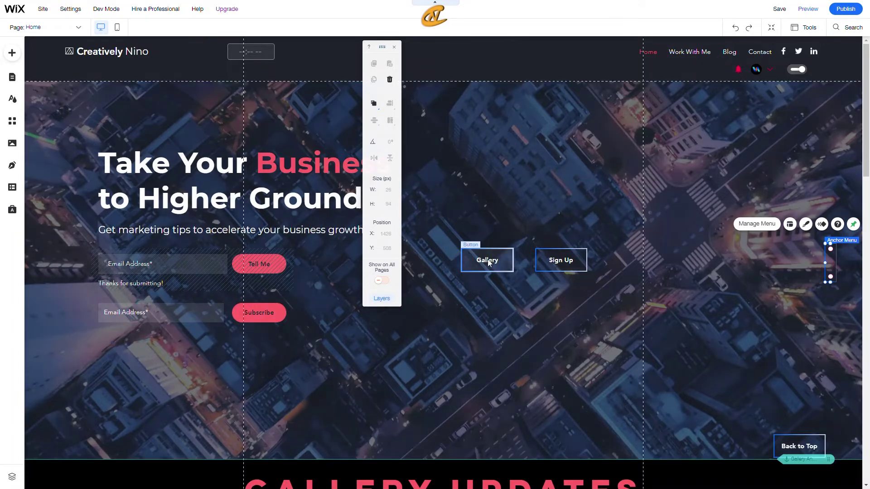
Look up the Pin to Screen option for the Gallery button without applying it.
left_click(492, 266)
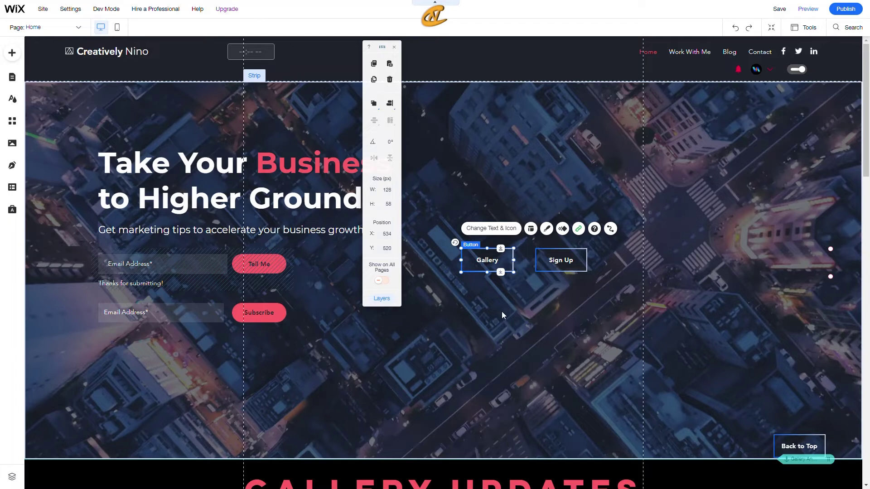
right_click(474, 263)
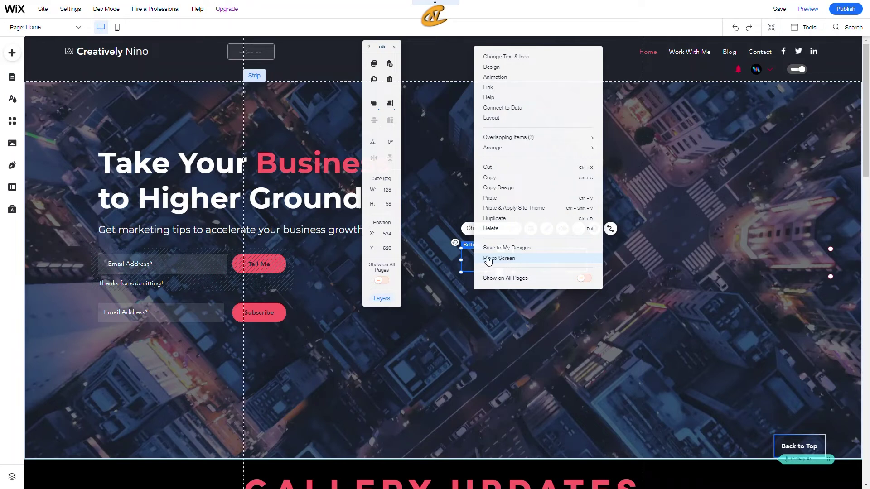
left_click(518, 328)
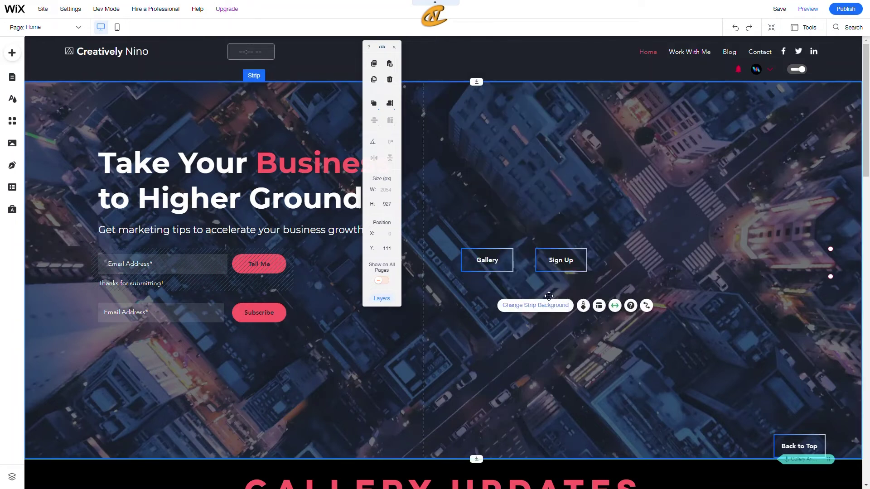
left_click(497, 263)
Review the Back to Top button's pin position and its link to the top of the page.
left_click(797, 446)
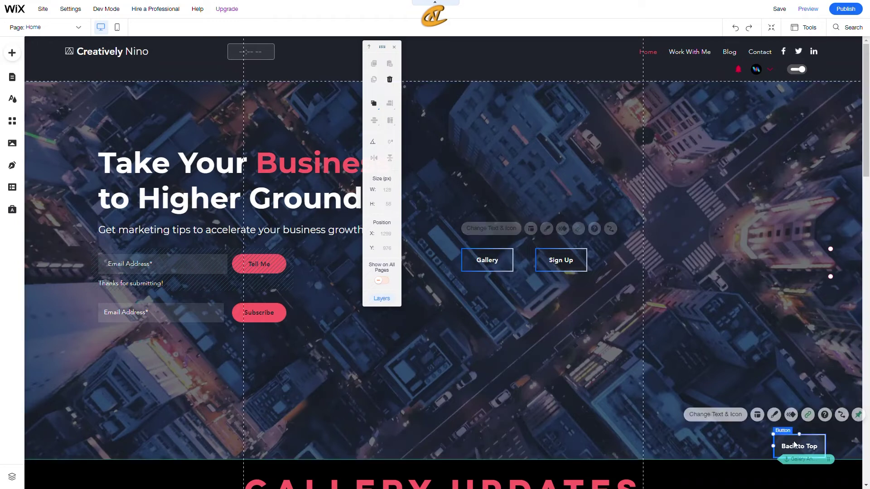
left_click(854, 415)
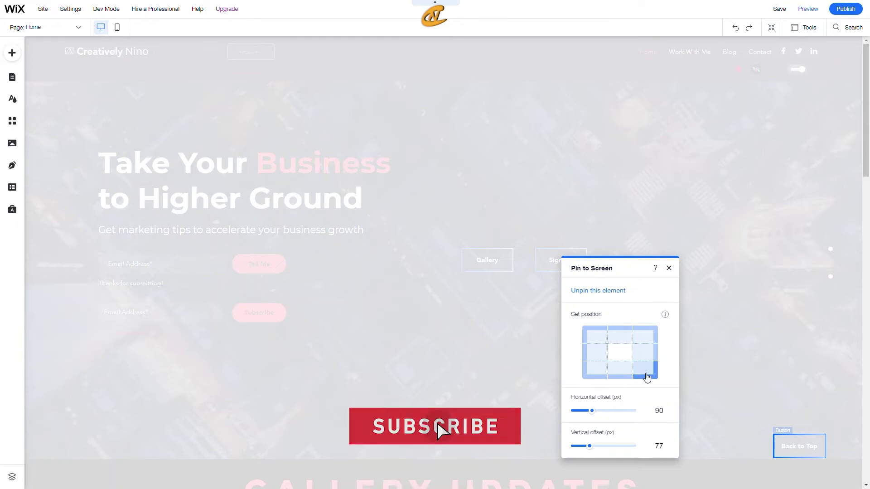
left_click(669, 267)
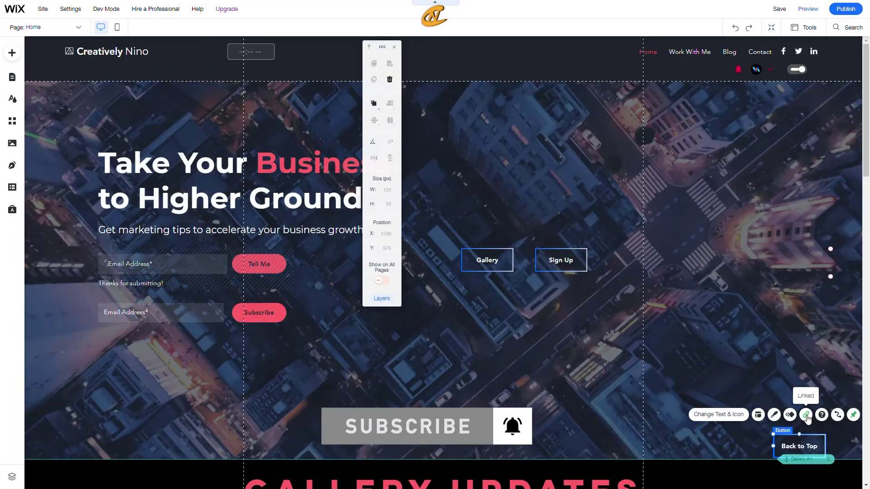
left_click(806, 415)
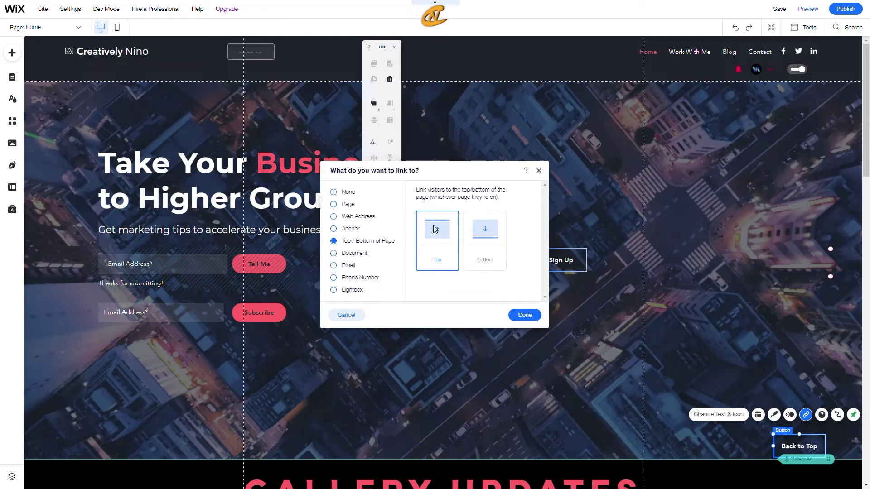
left_click(524, 316)
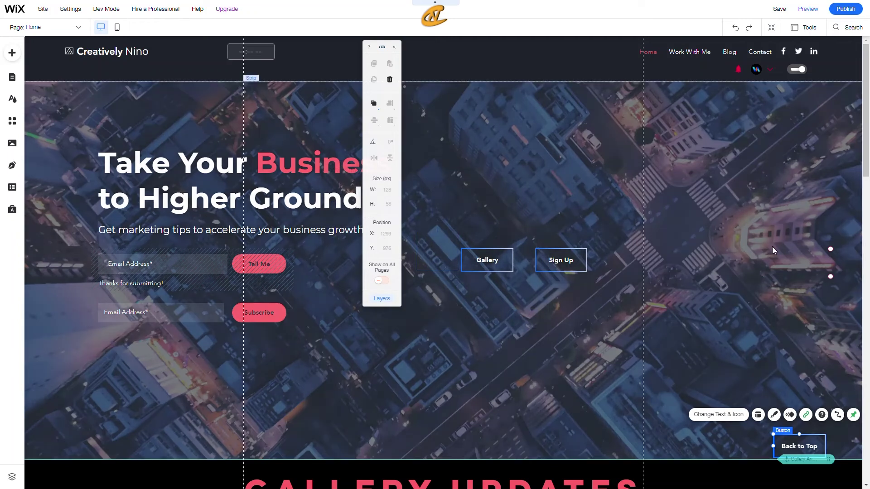
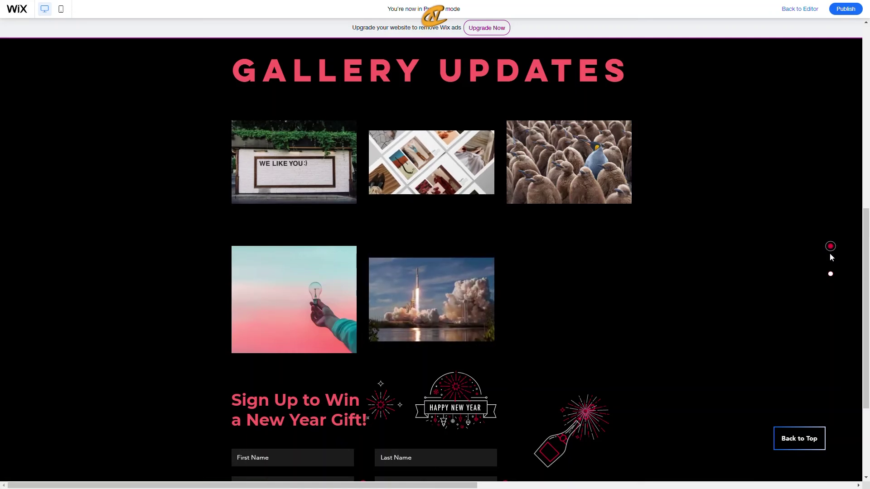
Test the Back to Top and Sign Up buttons in the site preview, ending with a return to the top.
left_click(799, 439)
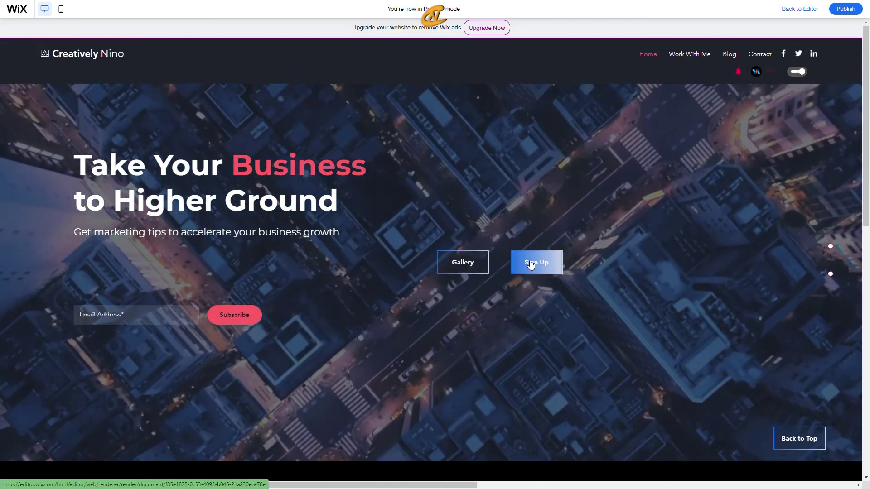
left_click(530, 262)
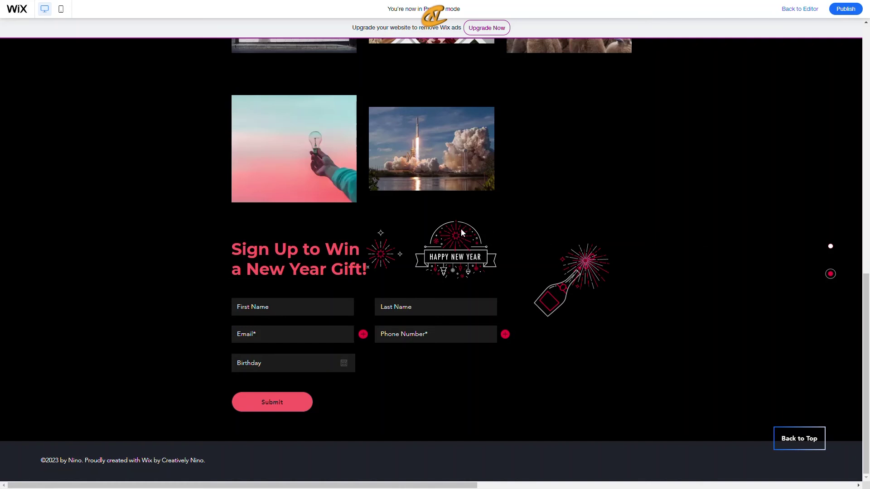
left_click(811, 439)
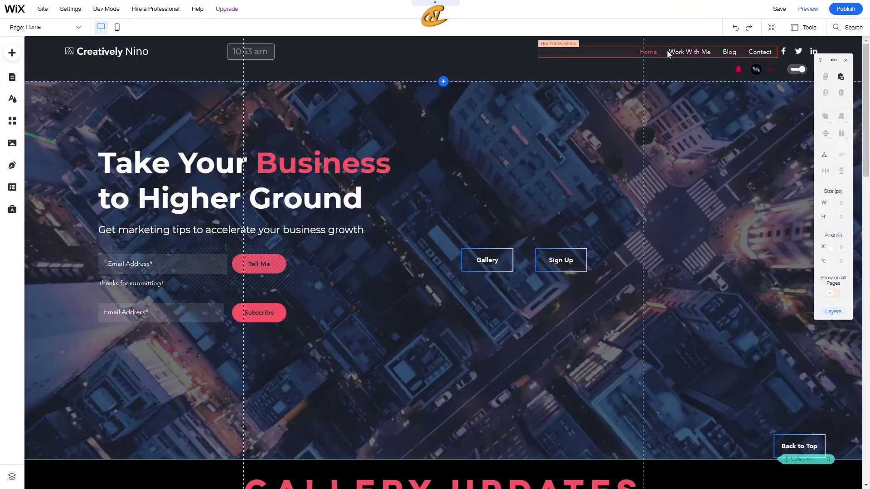
Examine the anchor link options for a new item in the header's horizontal menu, and close them without adding it.
left_click(668, 54)
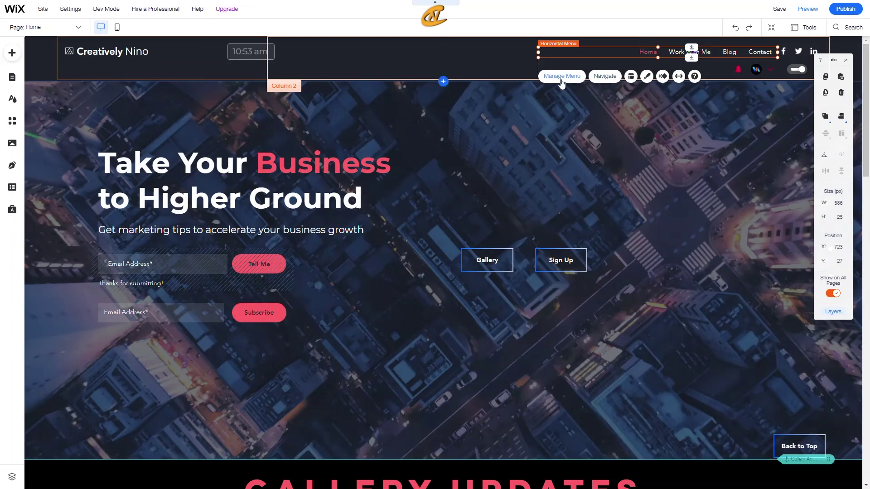
left_click(562, 76)
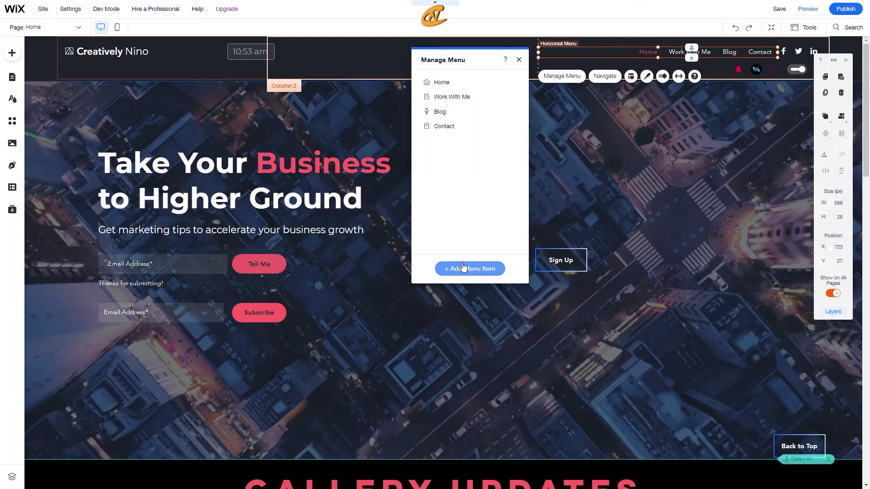
left_click(466, 270)
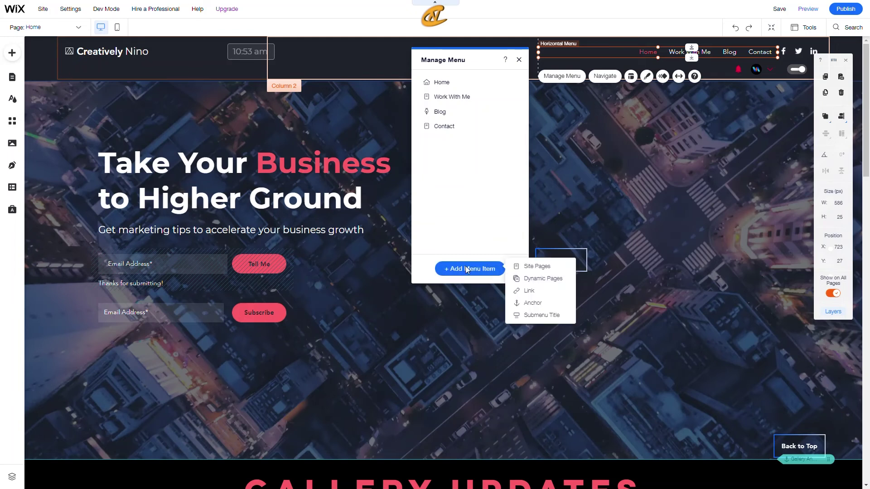
left_click(535, 304)
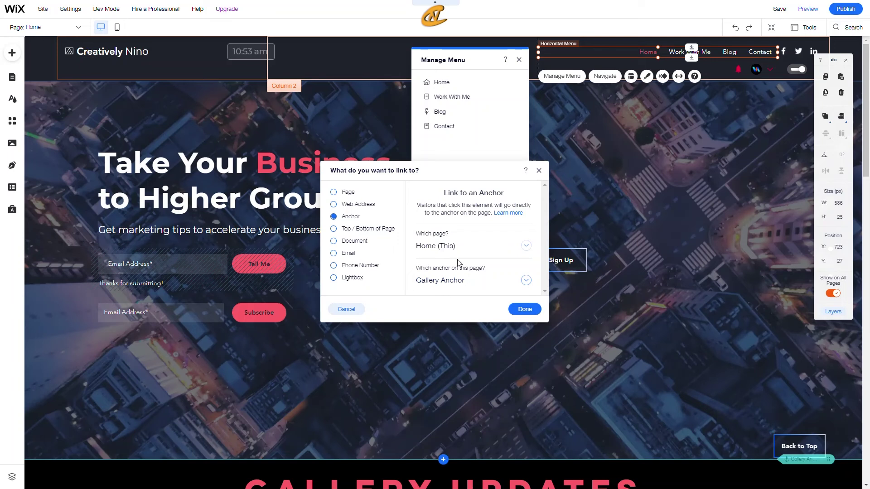
left_click(539, 171)
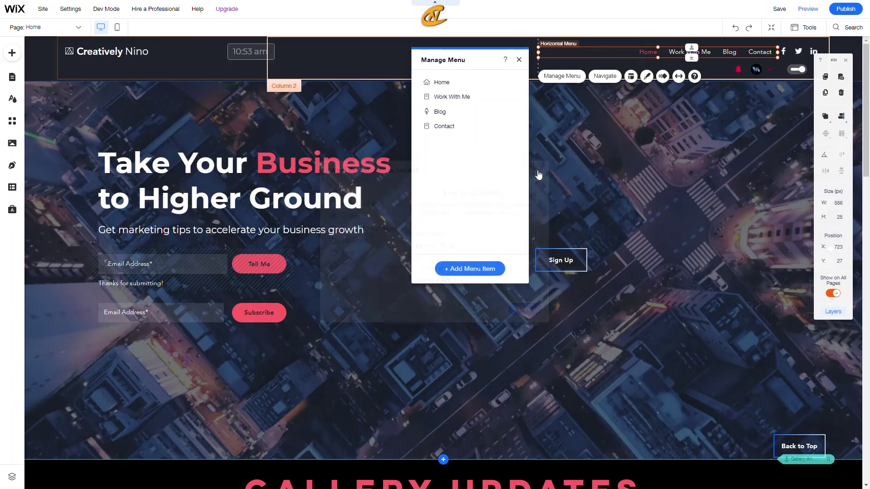
left_click(518, 59)
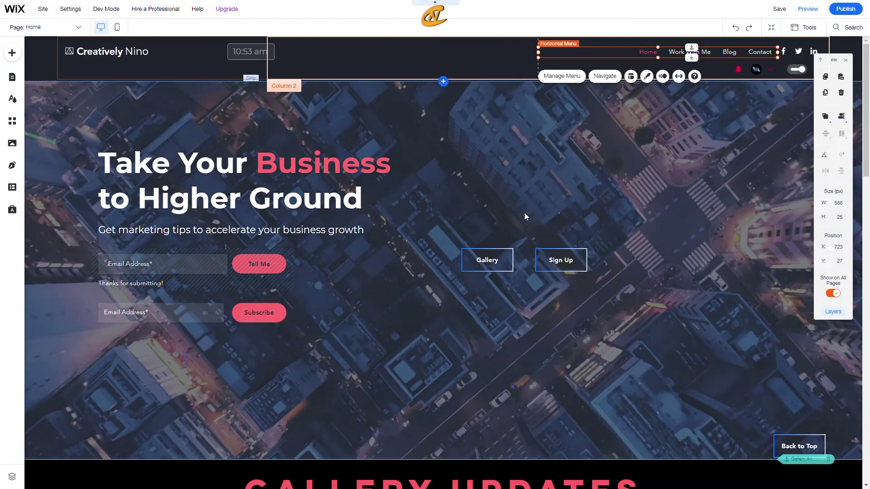